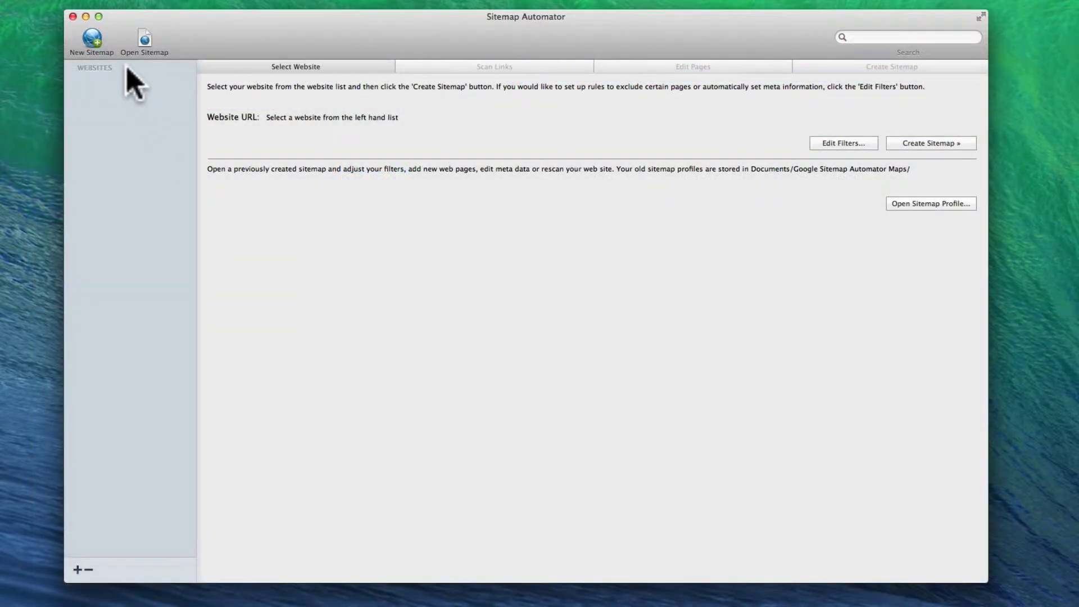
pyautogui.click(99, 44)
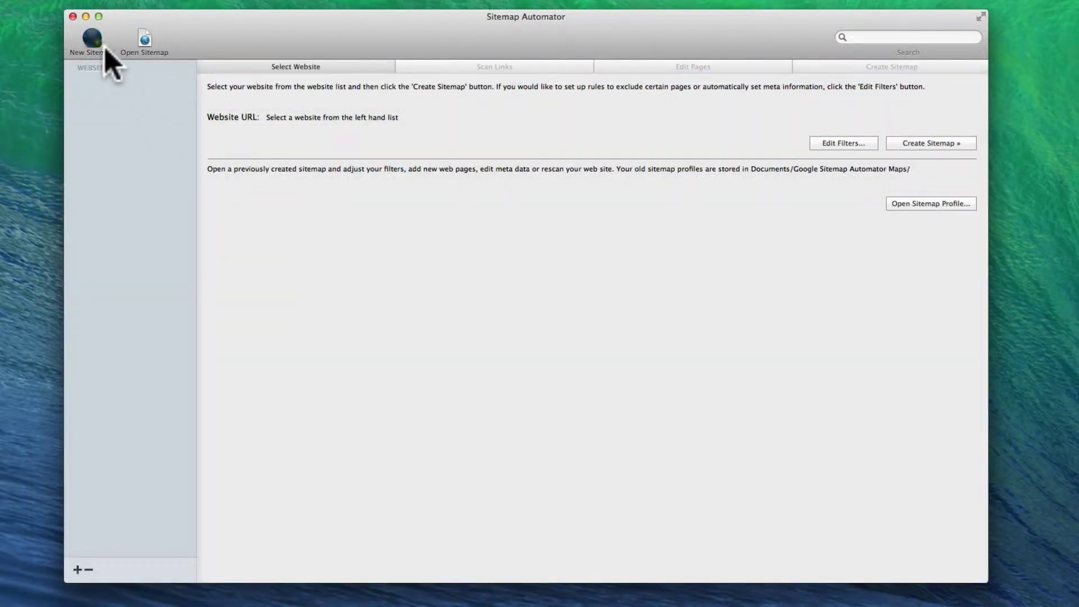
pyautogui.press('Right')
pyautogui.write('www')
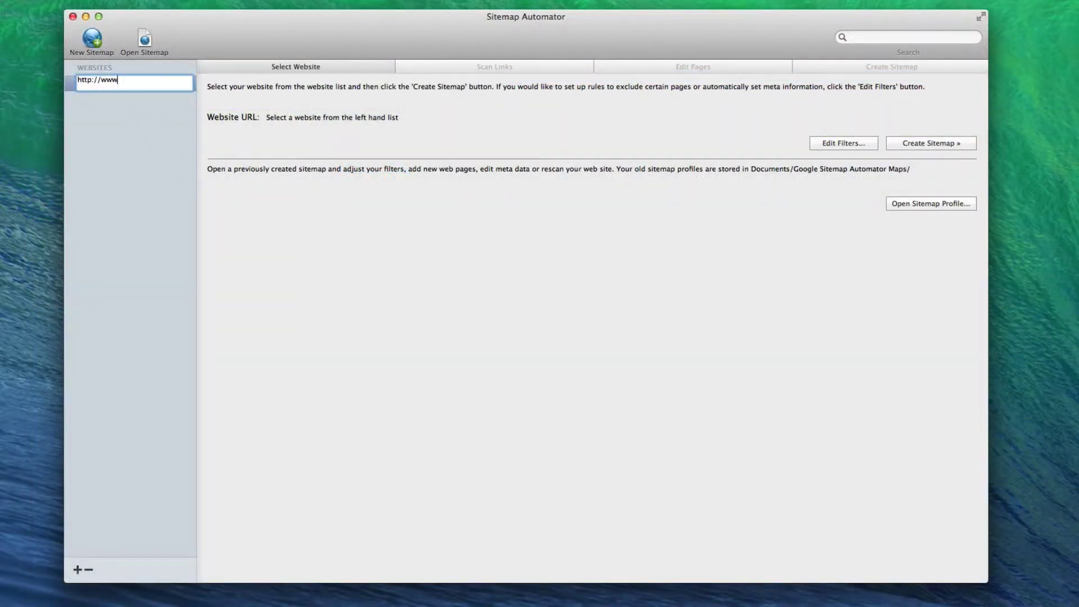
pyautogui.write('.everwebtuto')
pyautogui.write('rials.com')
pyautogui.press('Return')
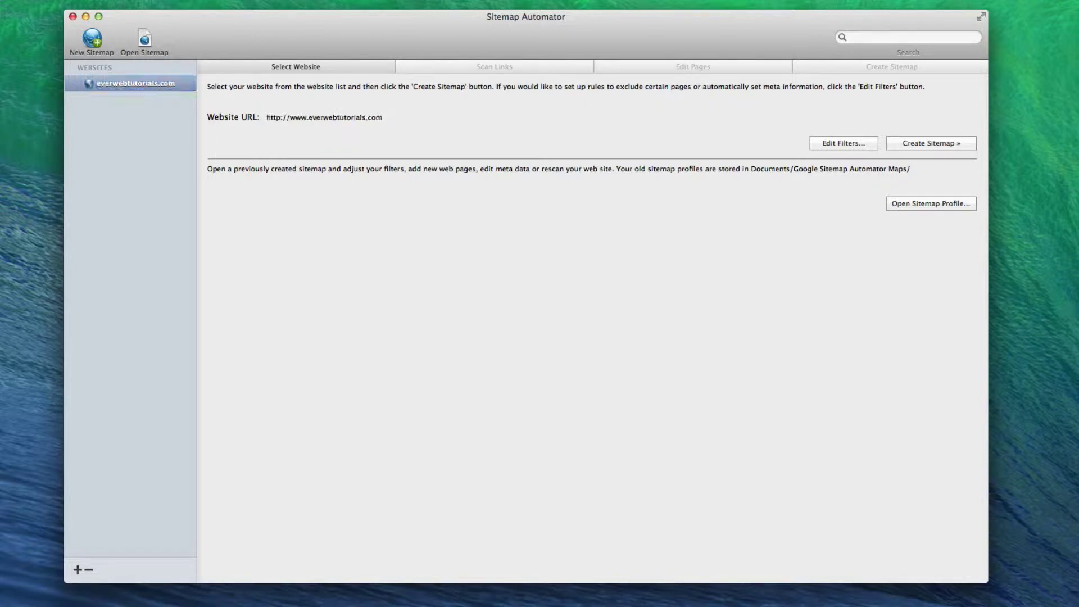
pyautogui.click(936, 146)
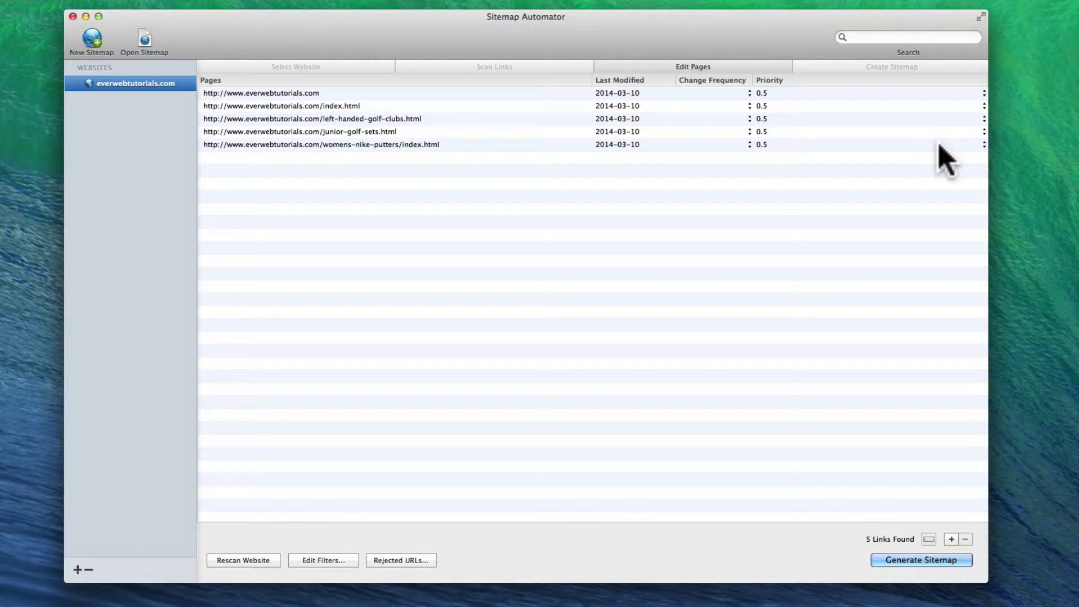
# Generate sitemap.xml from the scanned pages and bring up the Publish options.
pyautogui.click(944, 562)
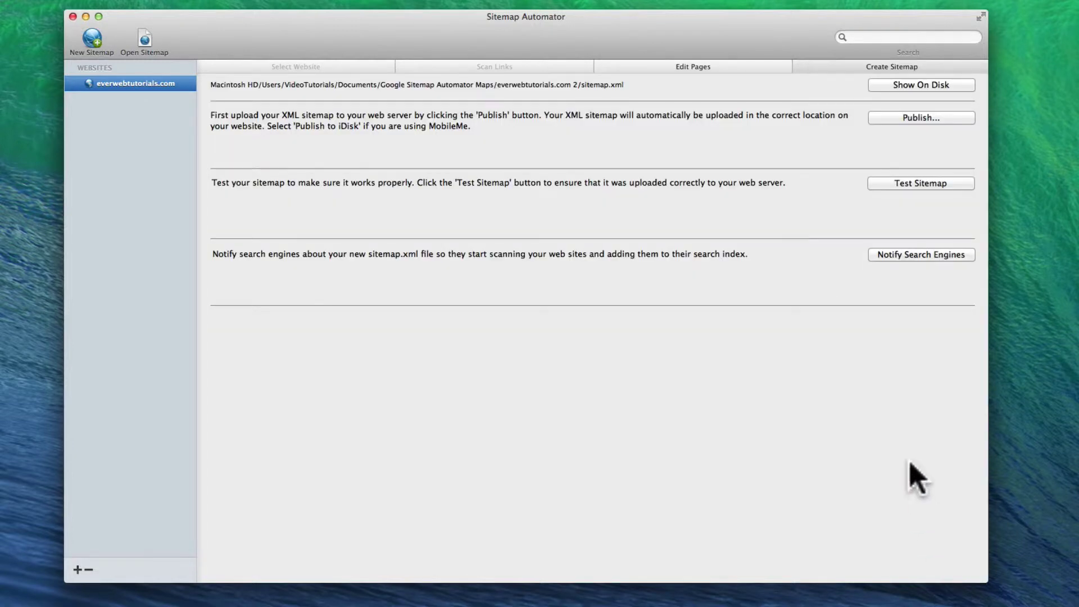
pyautogui.click(895, 118)
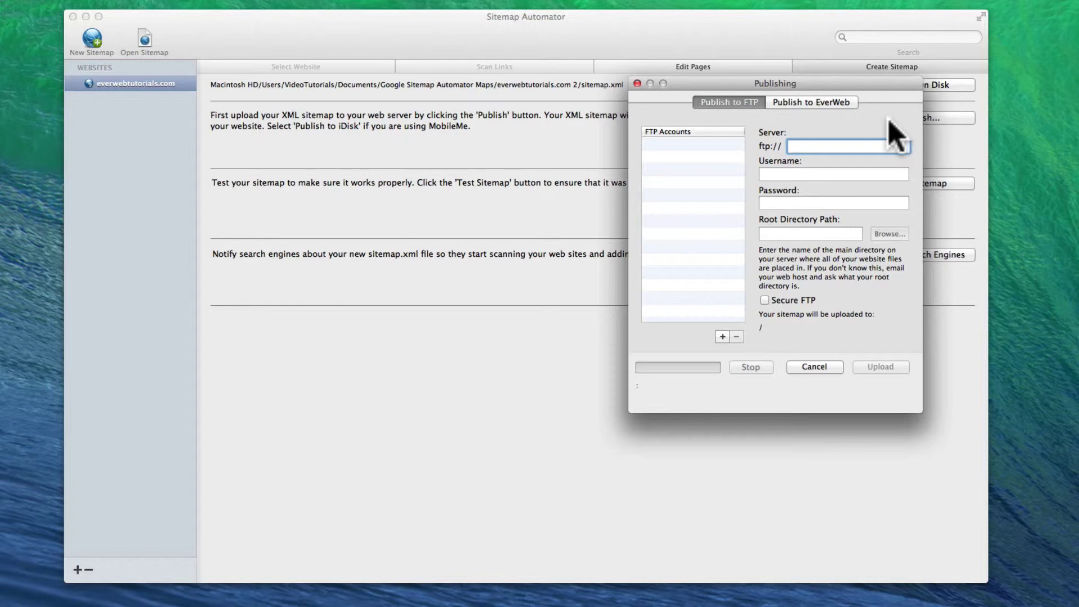
# Publish to EverWeb: sign in, save the account, and choose everwebtutorials.com as the website.
pyautogui.click(841, 104)
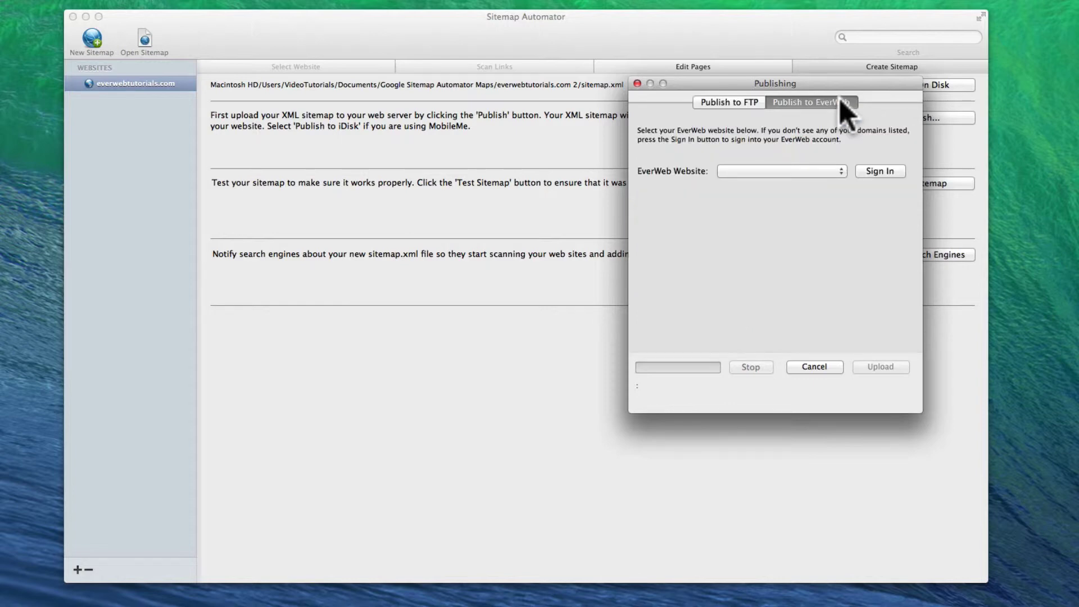
pyautogui.click(878, 171)
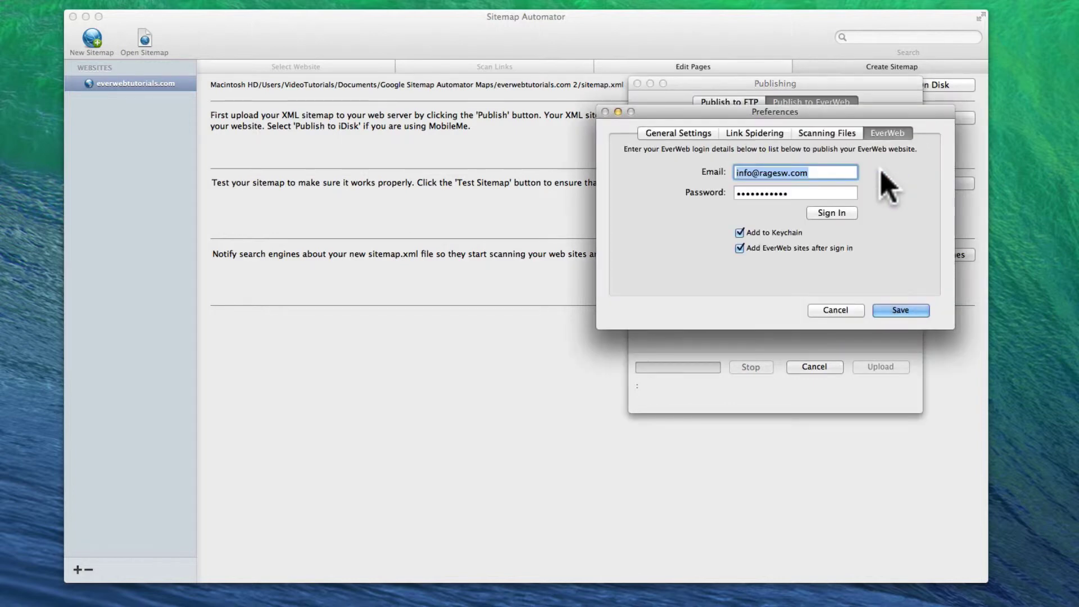
pyautogui.click(838, 213)
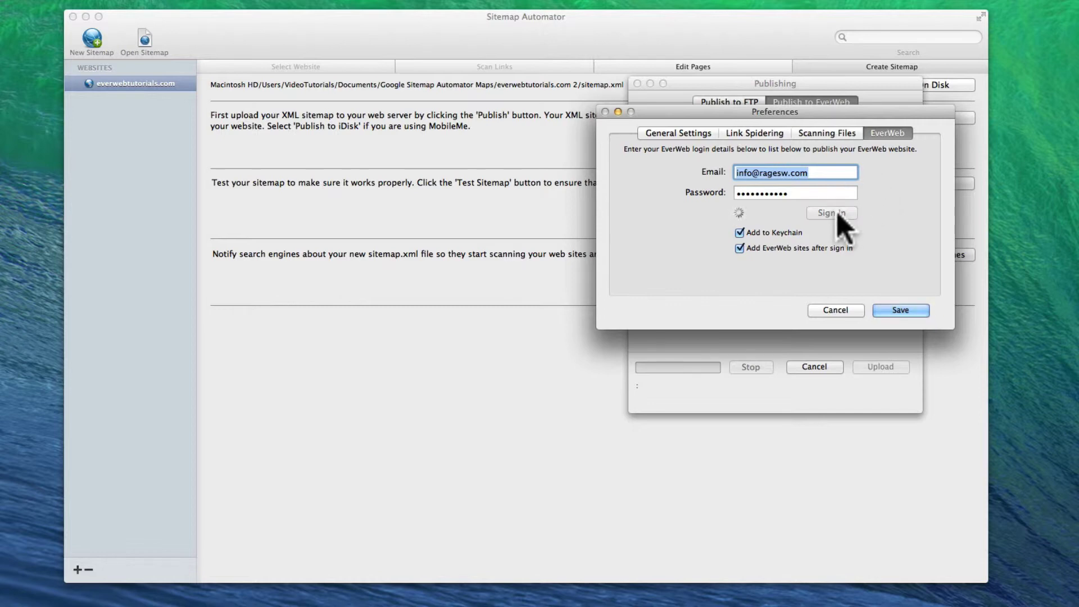
pyautogui.click(898, 310)
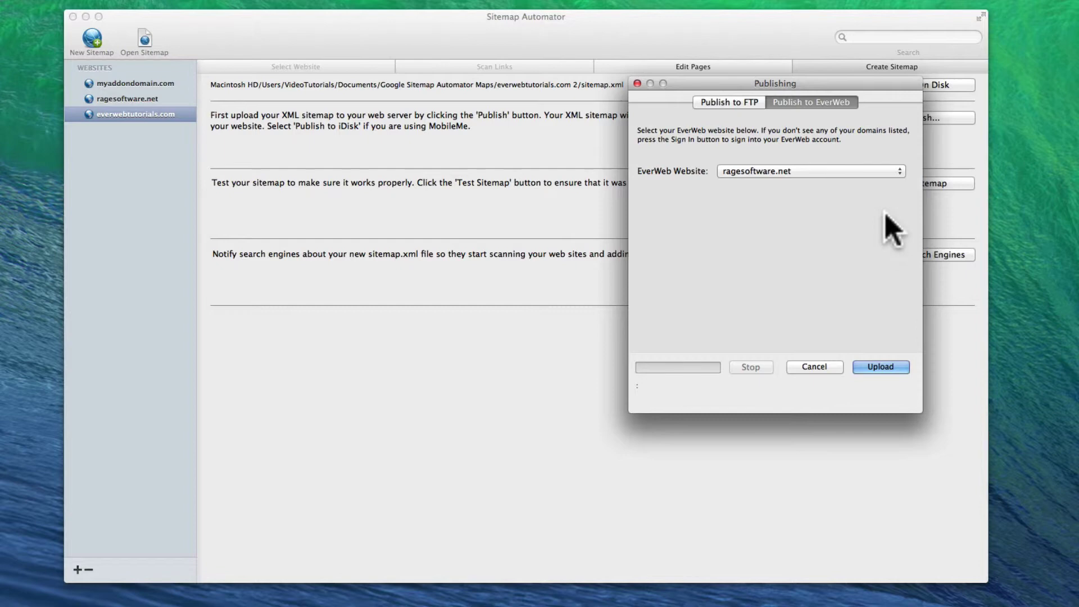
pyautogui.click(892, 172)
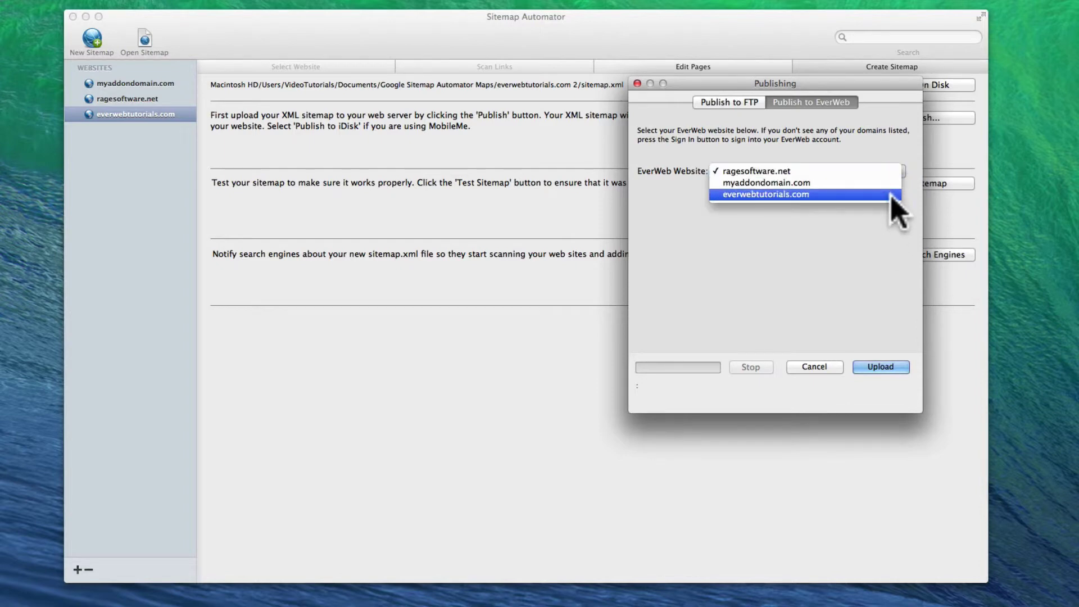
pyautogui.click(892, 196)
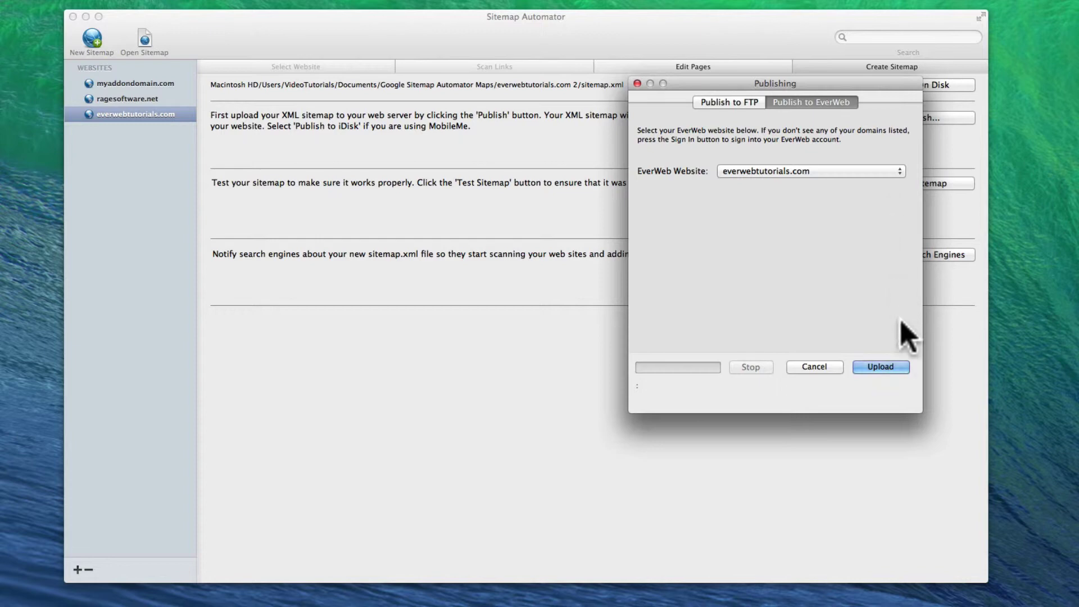
# Upload sitemap.xml to everwebtutorials.com and acknowledge the success message.
pyautogui.click(895, 369)
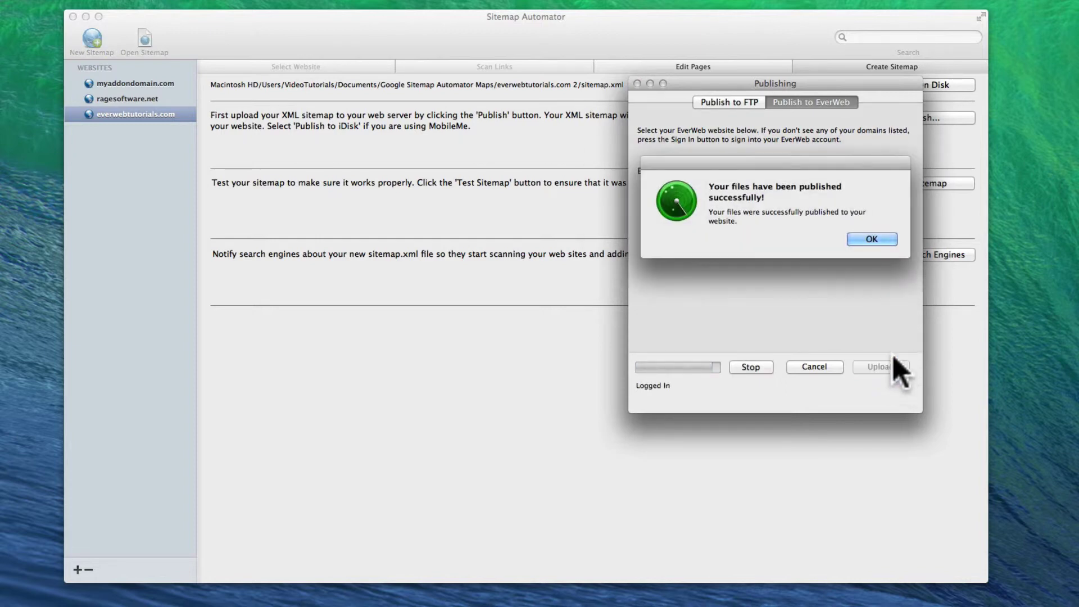
pyautogui.click(885, 239)
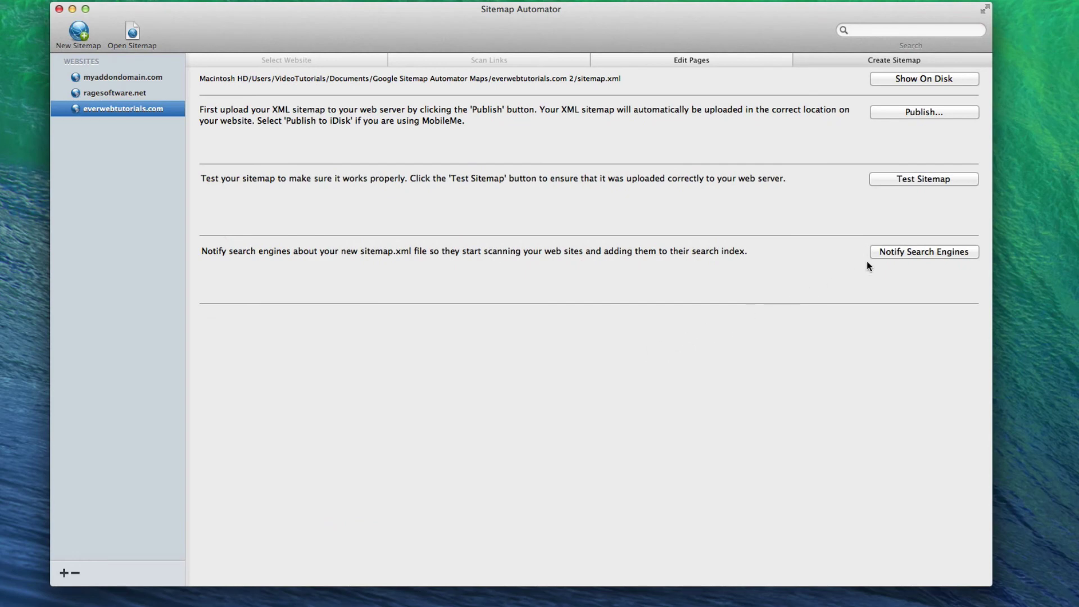
# Notify search engines of the sitemap, noting the site is already added to the account.
pyautogui.click(874, 253)
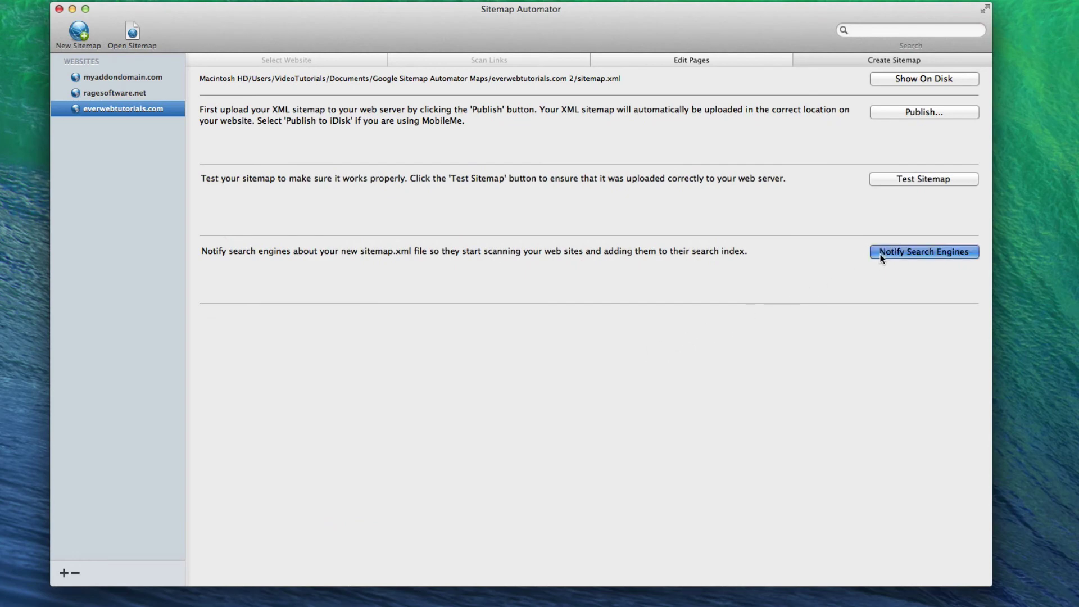
pyautogui.click(567, 213)
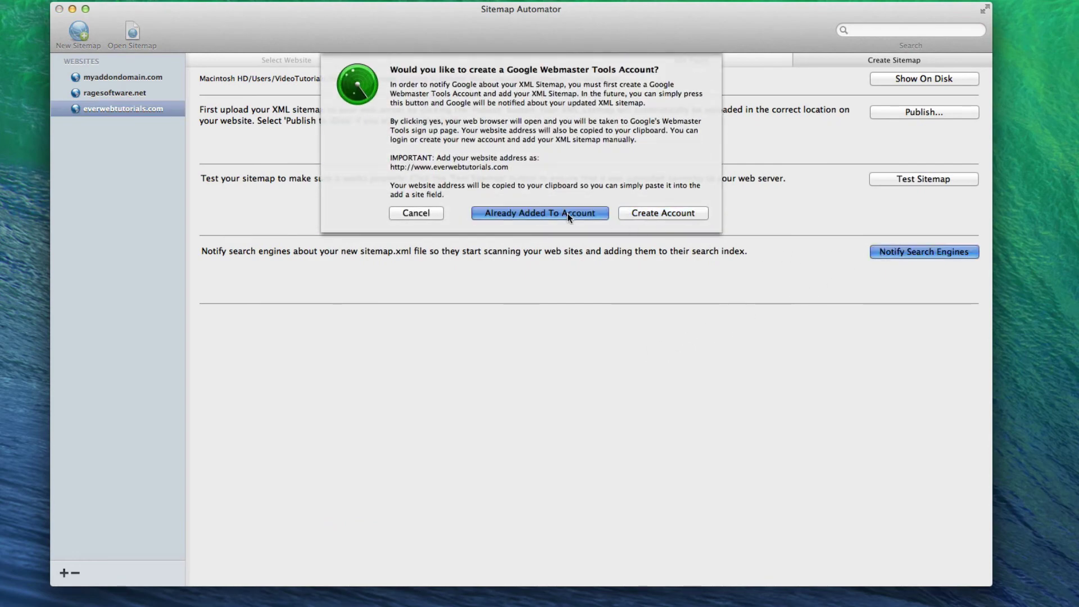